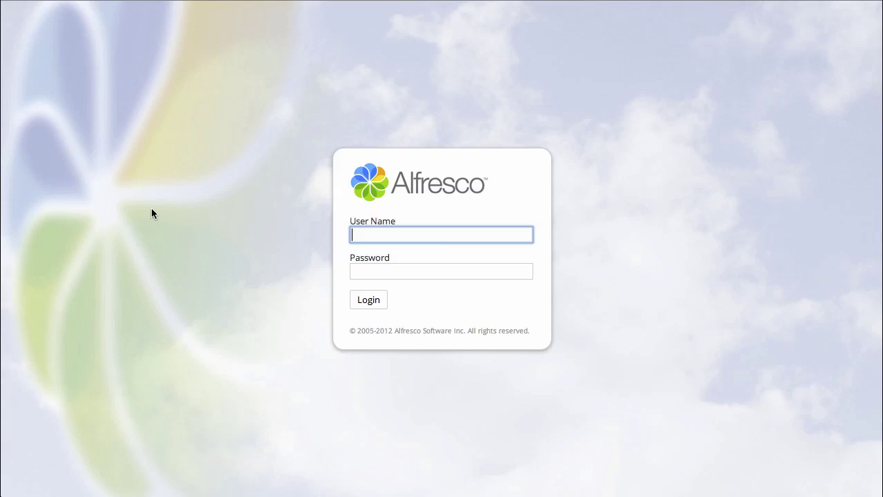
Step: Log in to Alfresco Share with the user's name and password to reach the dashboard
{"action": "type", "text": "jpotts"}
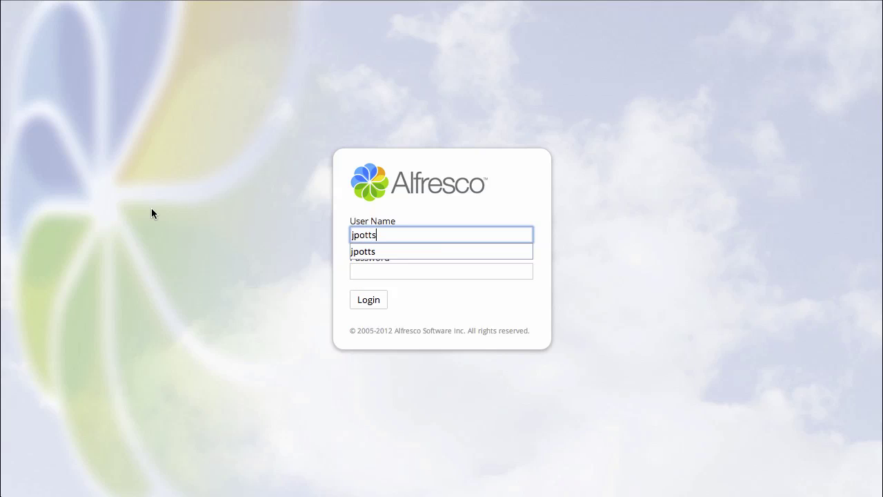
{"action": "key", "text": "Tab"}
{"action": "type", "text": "password"}
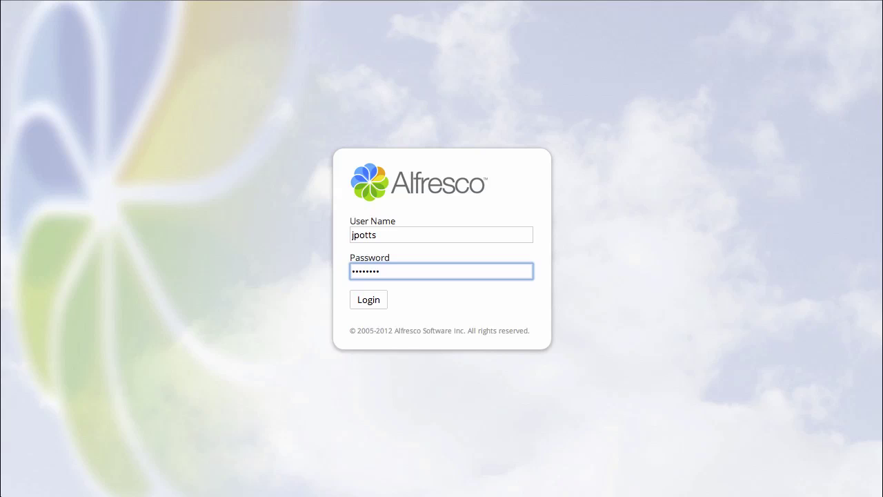
{"action": "key", "text": "Return"}
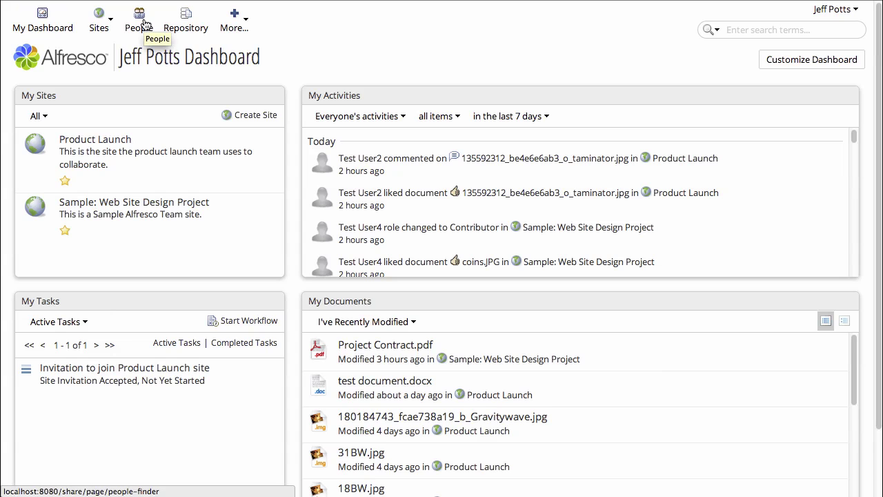
Step: Search People for 'test' and follow Test User1, Test User3 and Test User5
{"action": "left_click", "coordinate": [144, 24]}
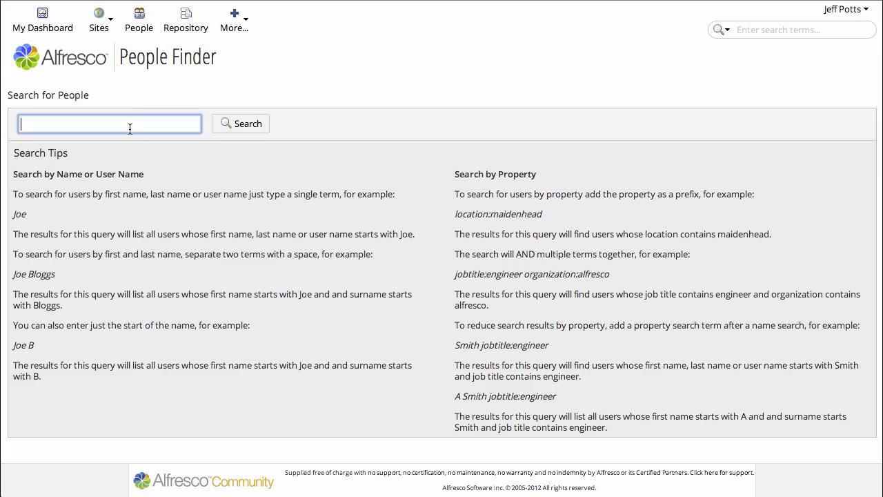
{"action": "type", "text": "test"}
{"action": "key", "text": "Return"}
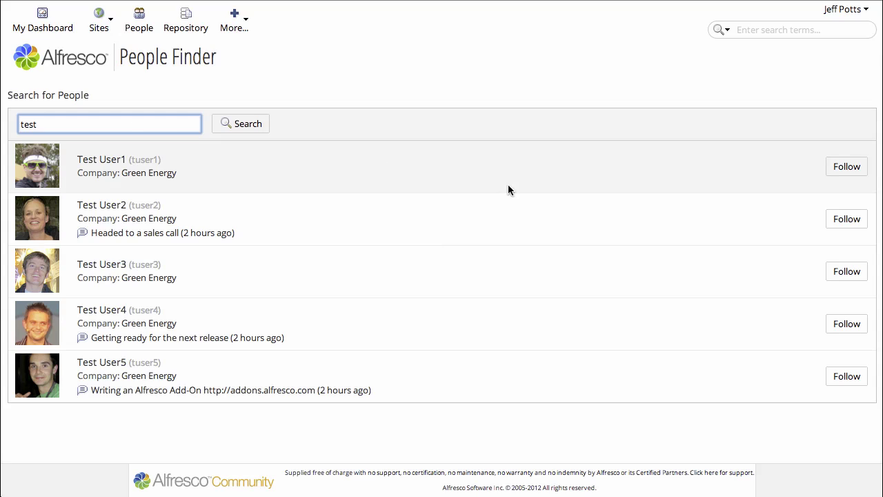
{"action": "left_click", "coordinate": [847, 167]}
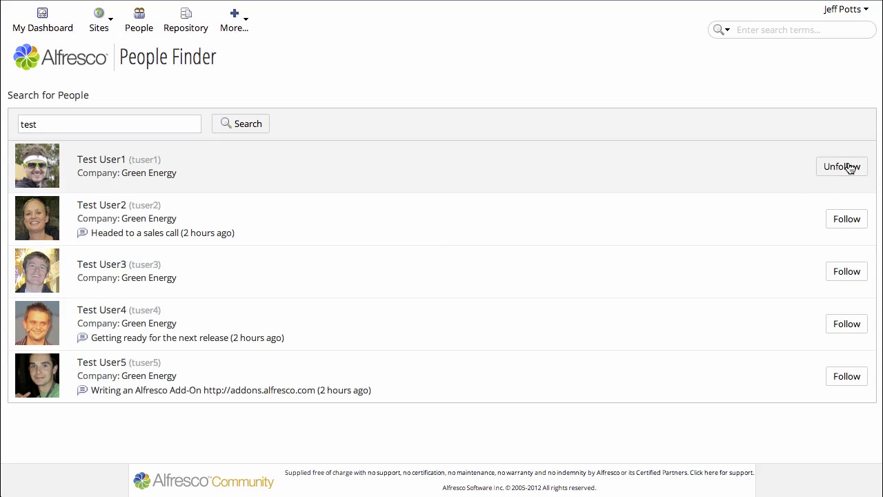
{"action": "left_click", "coordinate": [847, 271]}
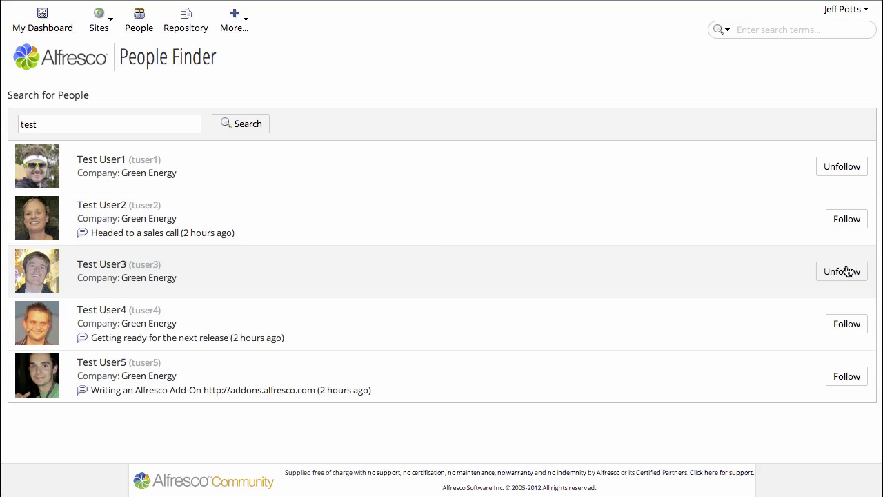
{"action": "left_click", "coordinate": [844, 386]}
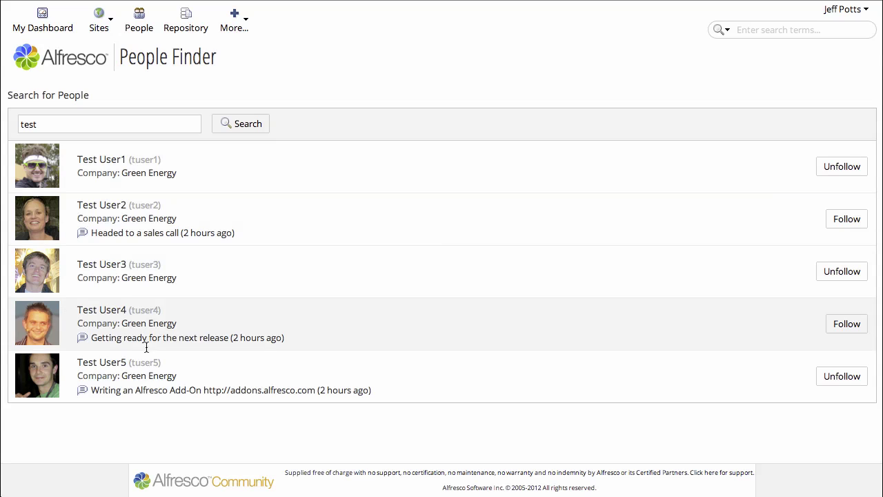
Step: On Test User5's profile, view the Following (3) list of people they follow
{"action": "left_click", "coordinate": [107, 366]}
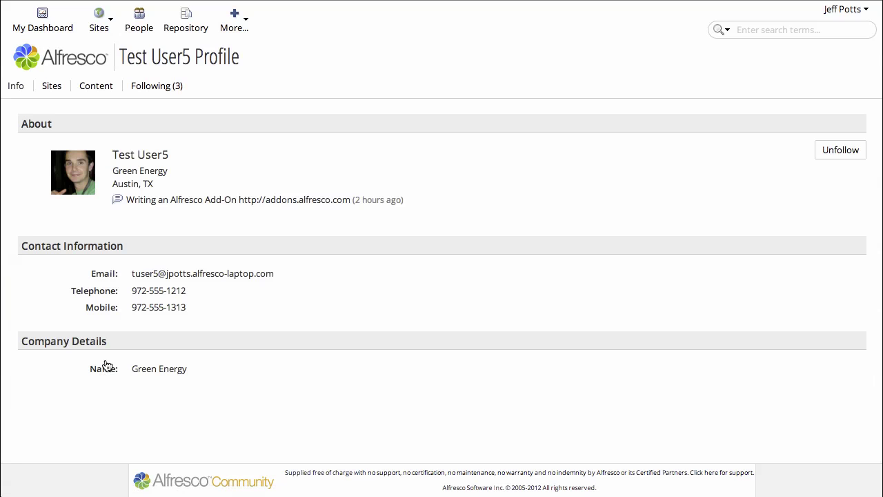
{"action": "left_click", "coordinate": [154, 89]}
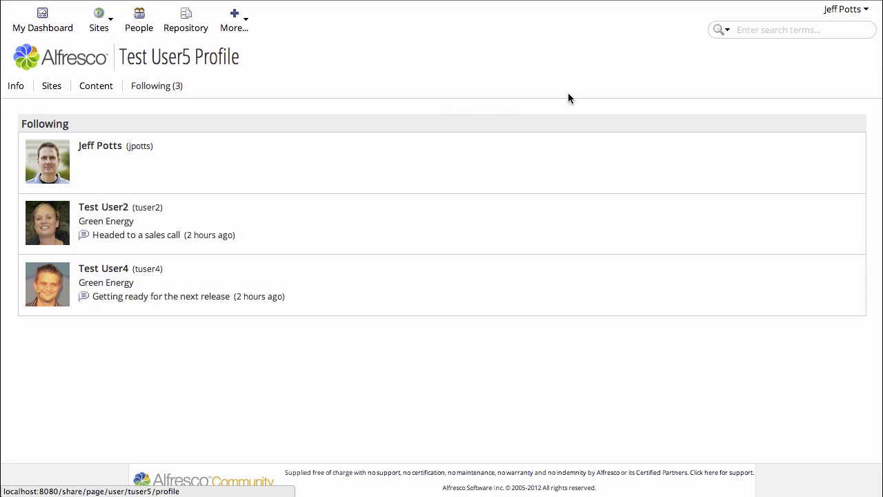
{"action": "left_click", "coordinate": [855, 14]}
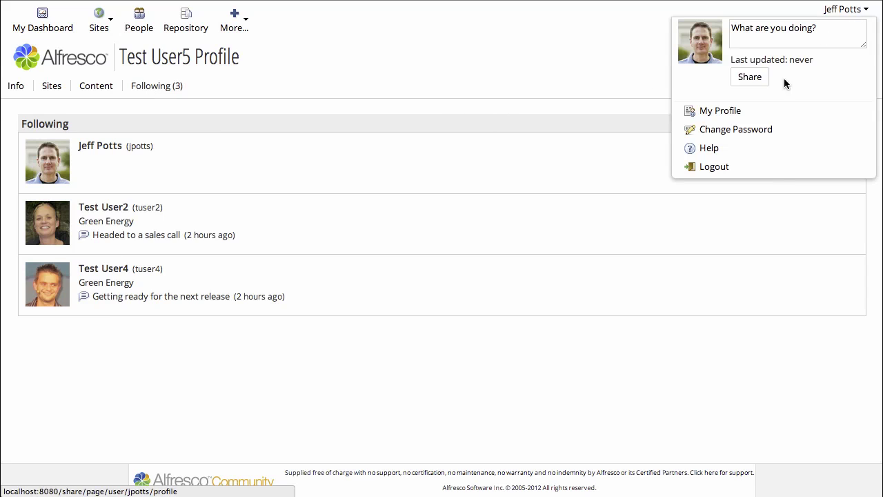
Step: On your own profile, review Following Me (4) and I'm Following (3), leaving Private unticked
{"action": "left_click", "coordinate": [743, 112]}
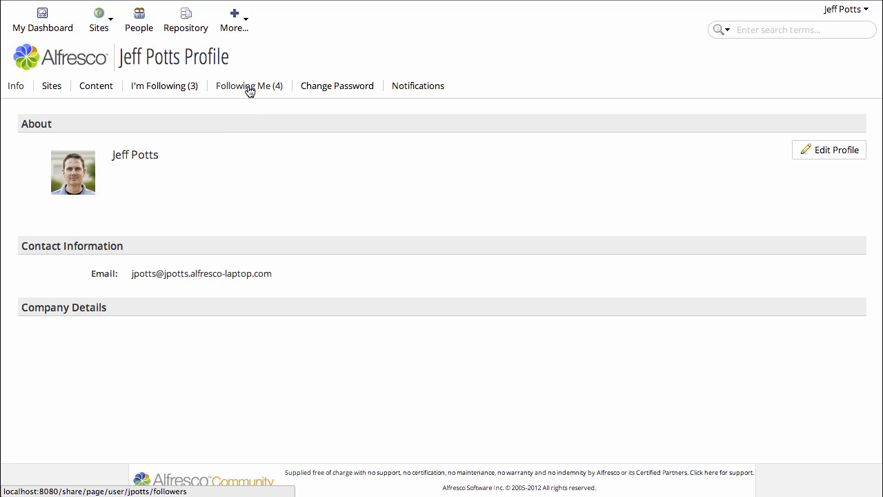
{"action": "left_click", "coordinate": [249, 87]}
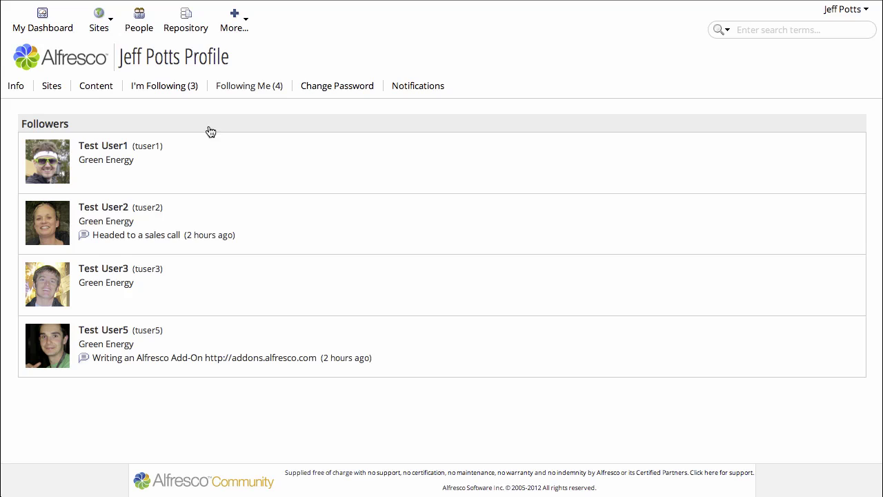
{"action": "left_click", "coordinate": [160, 88]}
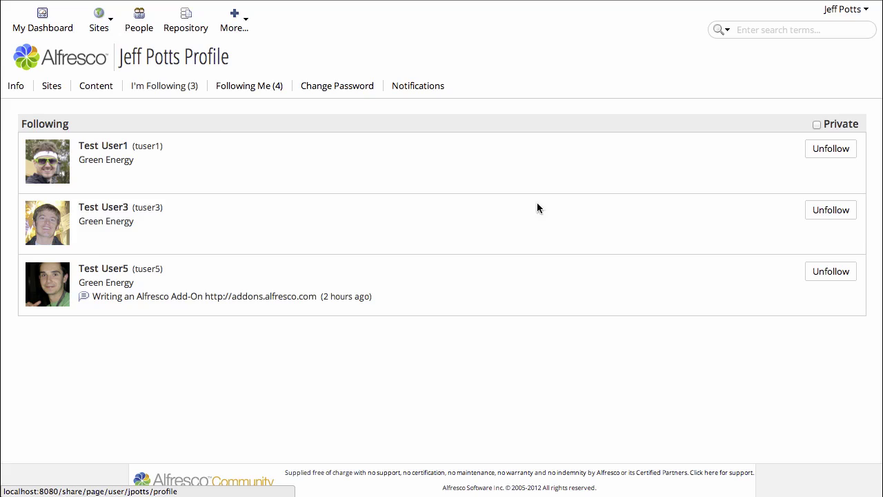
{"action": "left_click", "coordinate": [840, 127]}
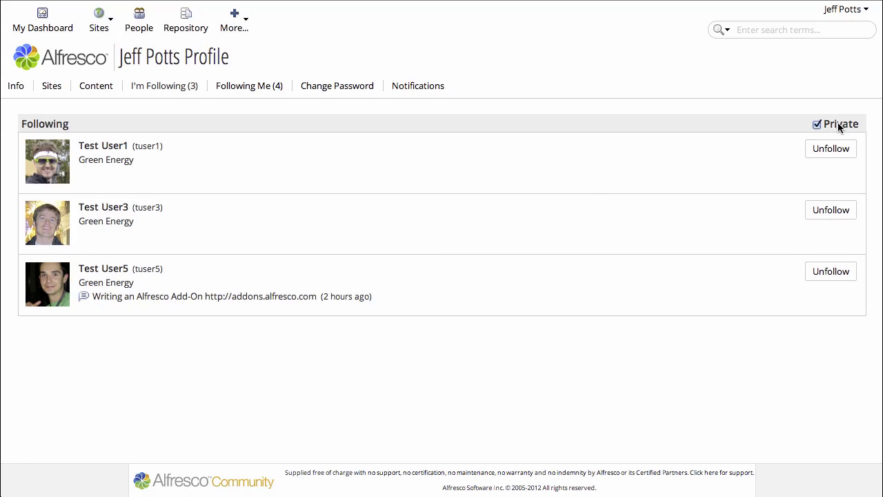
{"action": "left_click", "coordinate": [840, 126]}
Step: Post the status 'Recording a screencast' from the user menu
{"action": "left_click", "coordinate": [843, 11]}
{"action": "left_click", "coordinate": [823, 28]}
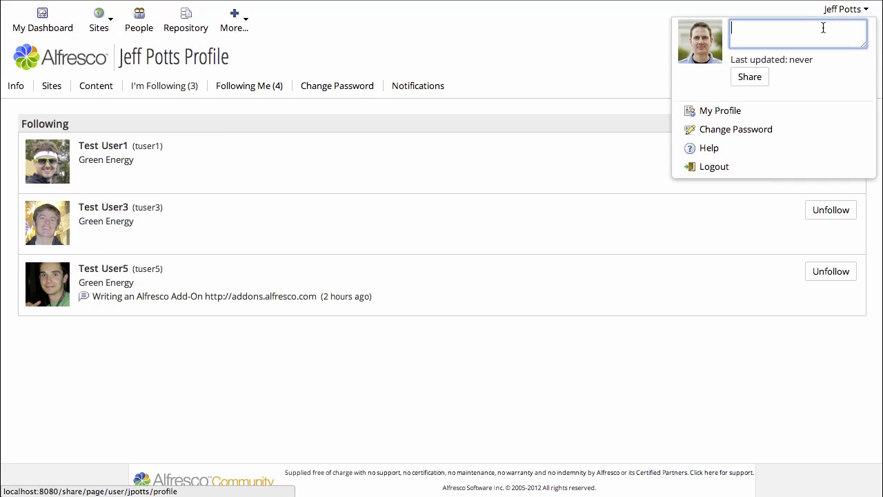
{"action": "type", "text": "Re"}
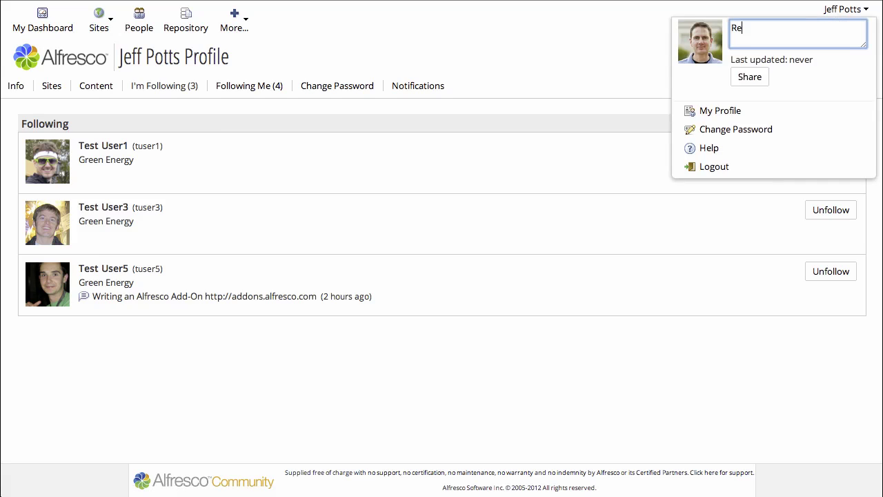
{"action": "type", "text": "cording a screencast"}
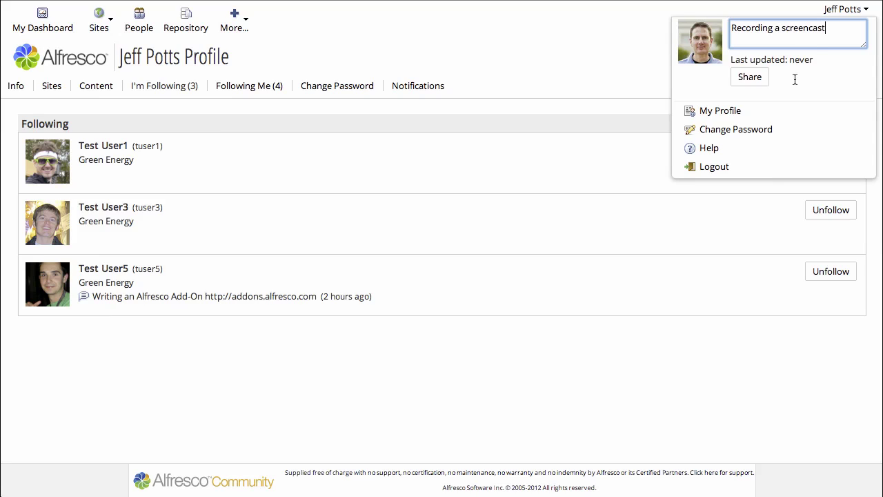
{"action": "left_click", "coordinate": [745, 77]}
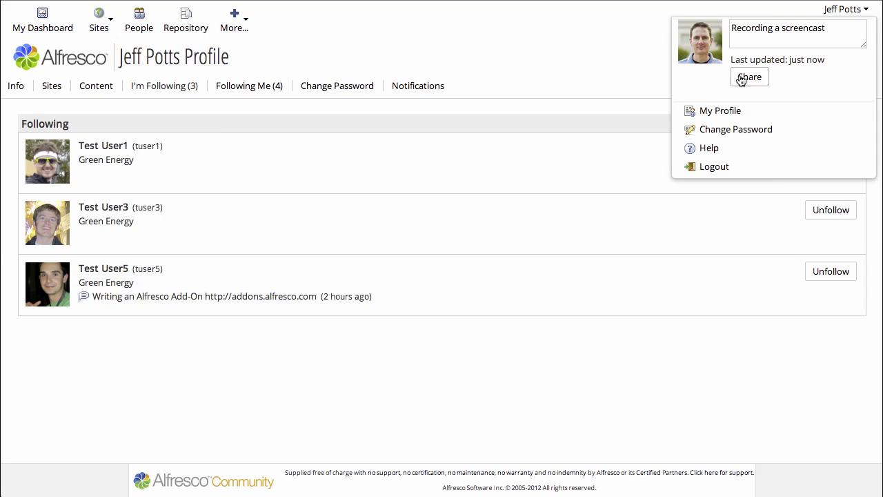
Step: Log out and sign back in as Test User5
{"action": "left_click", "coordinate": [710, 168]}
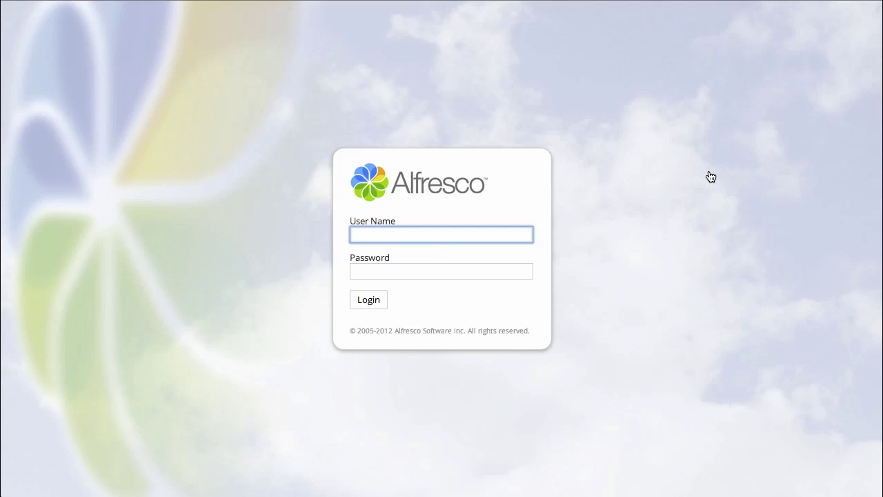
{"action": "type", "text": "tuser5"}
{"action": "key", "text": "Tab"}
{"action": "type", "text": "tuser"}
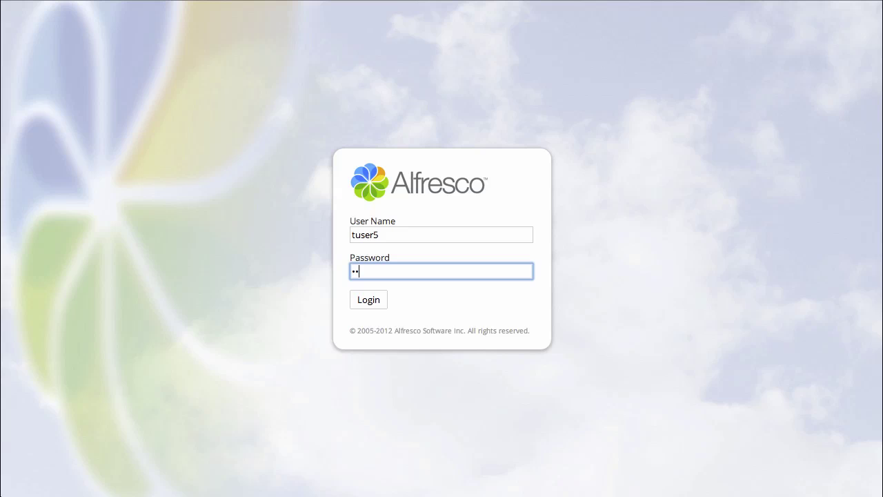
{"action": "type", "text": "5"}
{"action": "key", "text": "Return"}
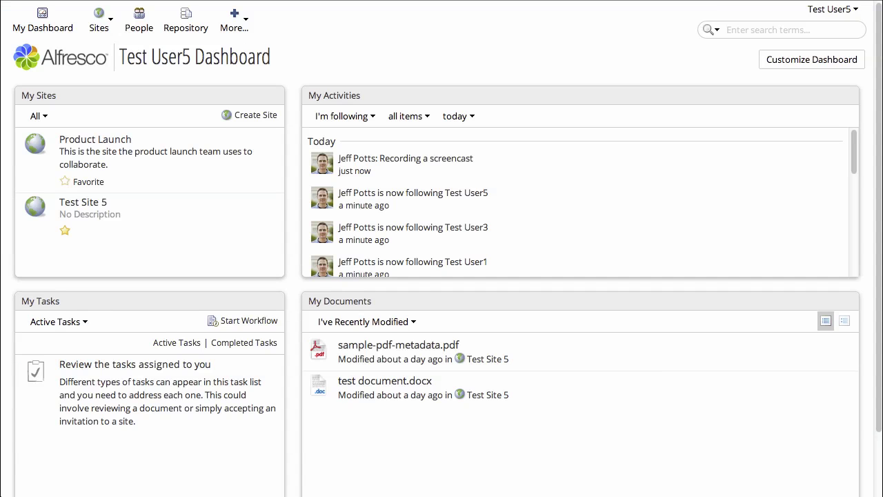
Step: Open the Test folder in the Product Launch site's Document Library
{"action": "left_click", "coordinate": [78, 141]}
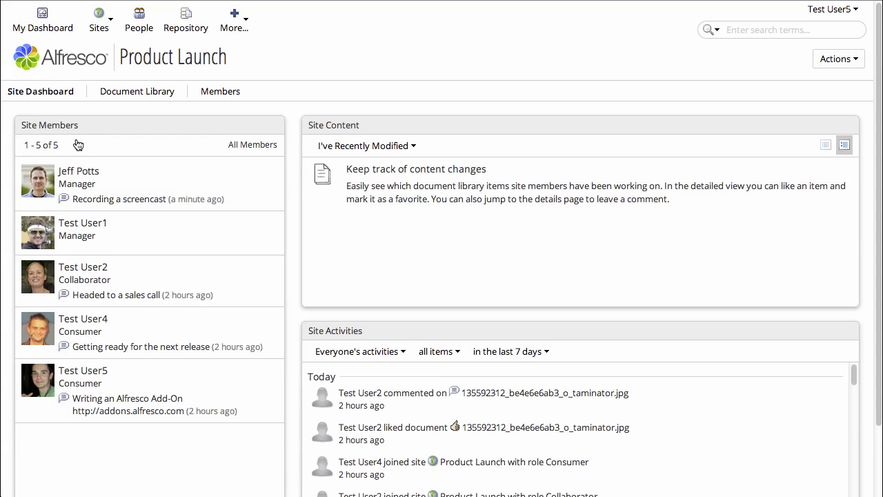
{"action": "left_click", "coordinate": [147, 96]}
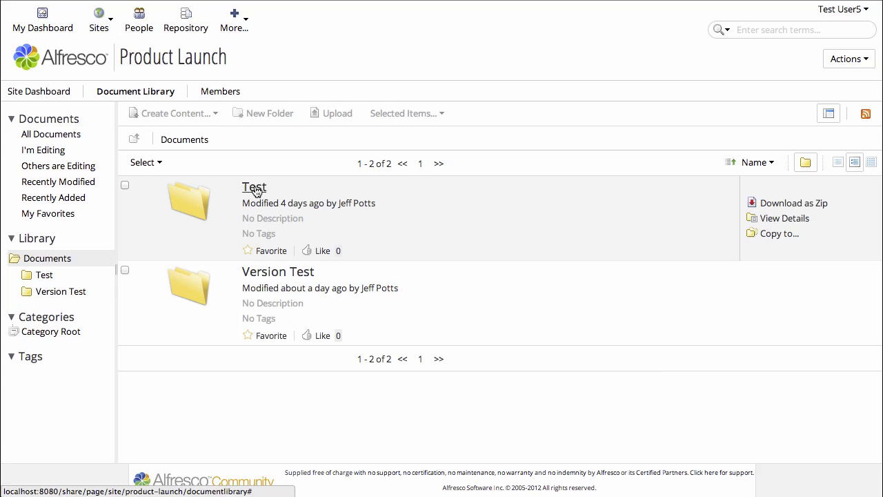
{"action": "left_click", "coordinate": [255, 190]}
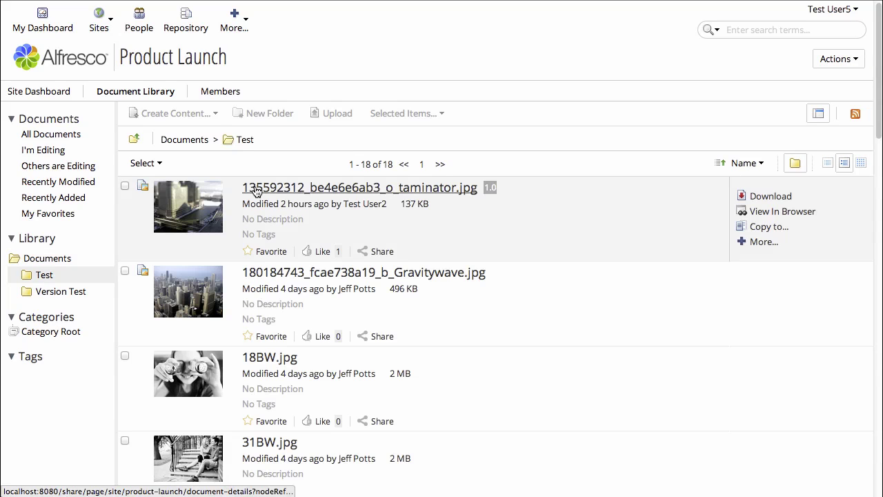
Step: Like the first two images, favorite 135592312_be4e6e6ab3_o_taminator.jpg, and open its details page
{"action": "left_click", "coordinate": [323, 252]}
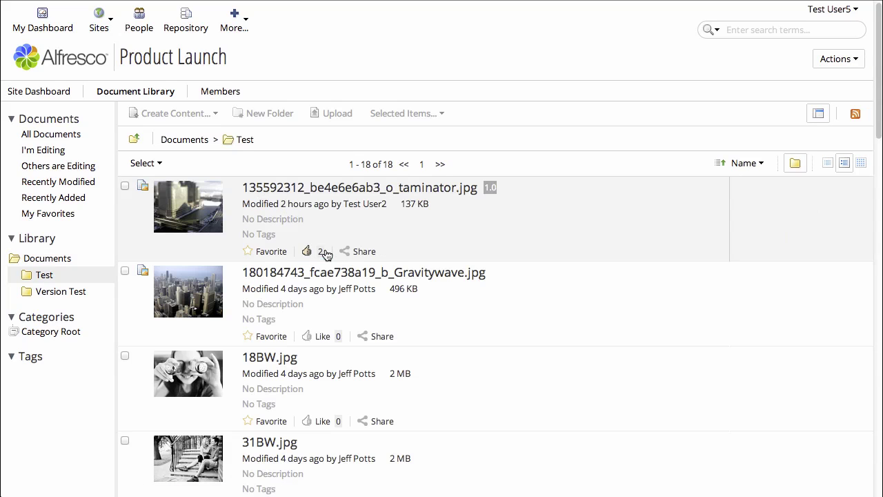
{"action": "left_click", "coordinate": [320, 338]}
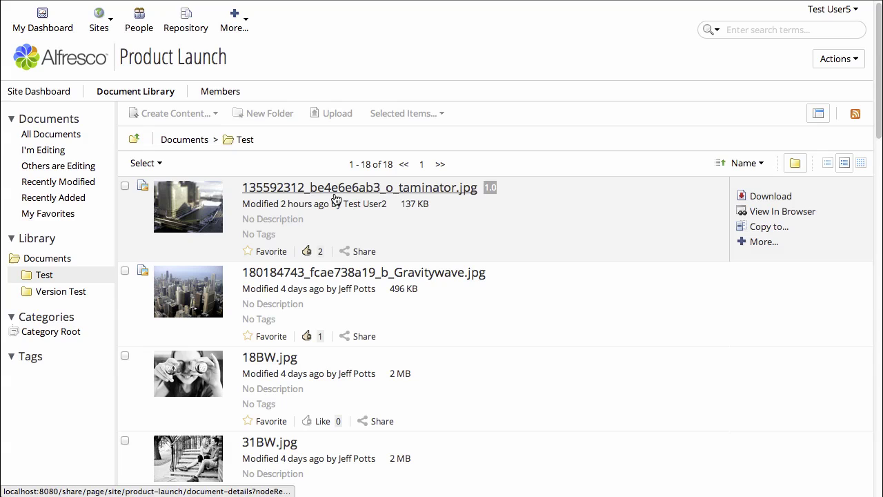
{"action": "left_click", "coordinate": [249, 252]}
{"action": "left_click", "coordinate": [342, 193]}
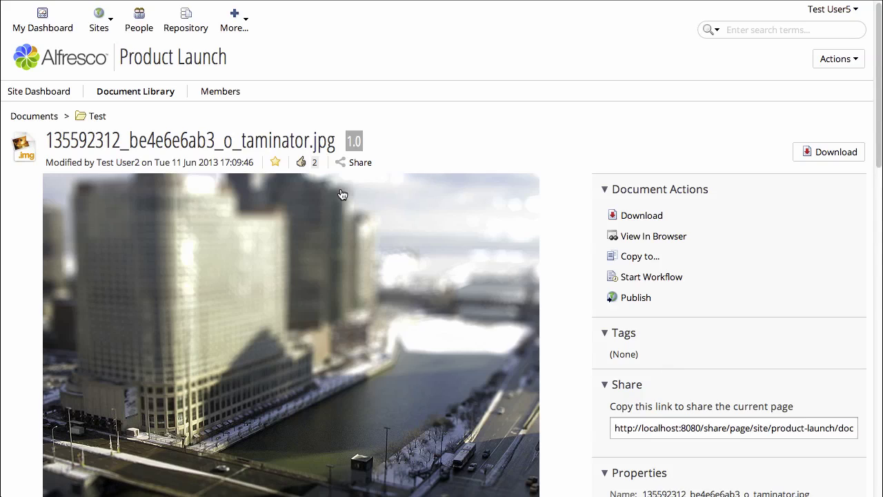
Step: Look over the image's details page, then log out of Test User5's account
{"action": "scroll", "coordinate": [333, 307], "scroll_direction": "down", "scroll_amount": 5}
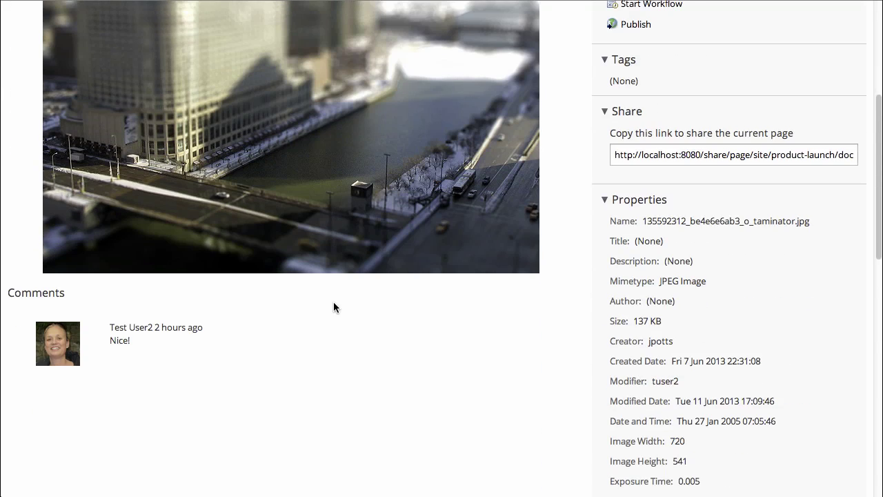
{"action": "scroll", "coordinate": [333, 307], "scroll_direction": "up", "scroll_amount": 5}
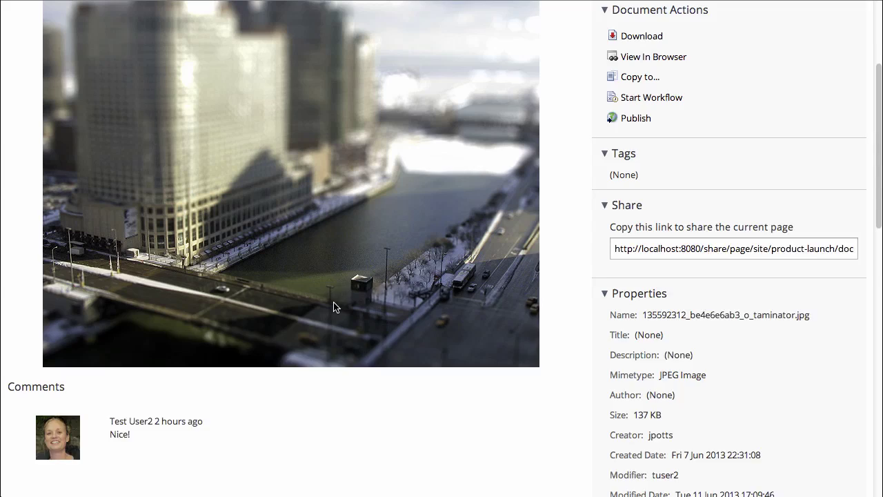
{"action": "scroll", "coordinate": [333, 307], "scroll_direction": "up", "scroll_amount": 1}
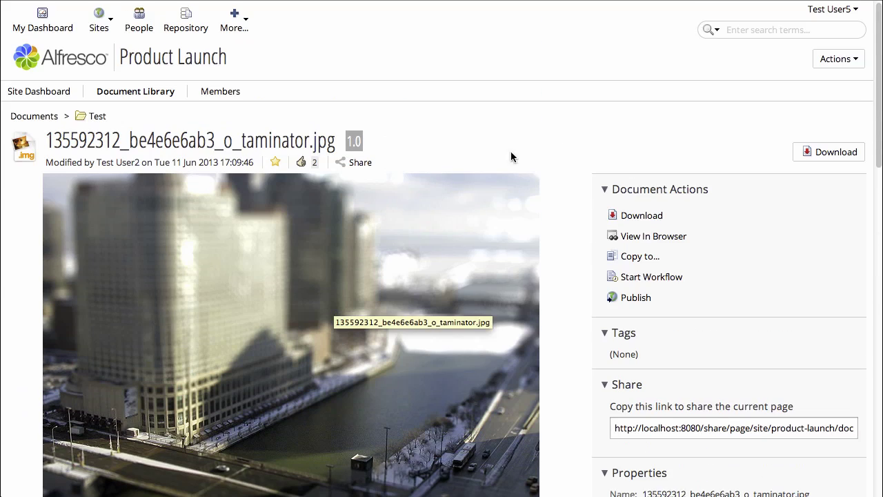
{"action": "left_click", "coordinate": [836, 10]}
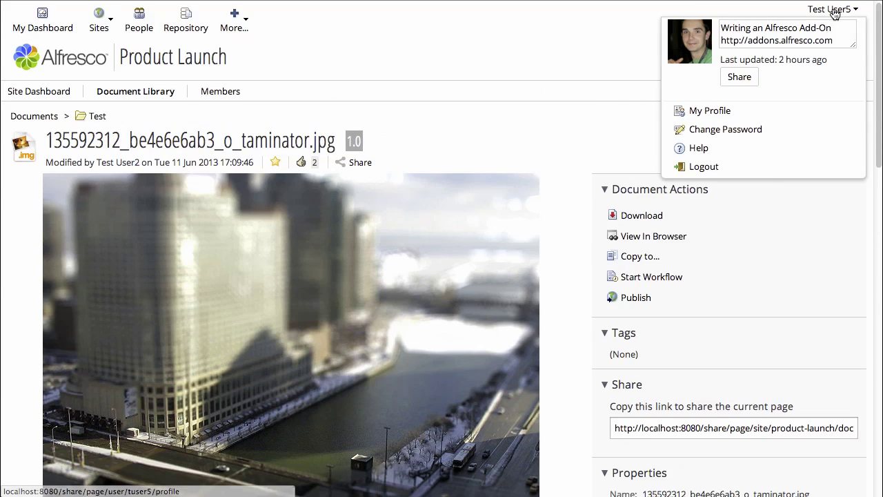
{"action": "left_click", "coordinate": [697, 168]}
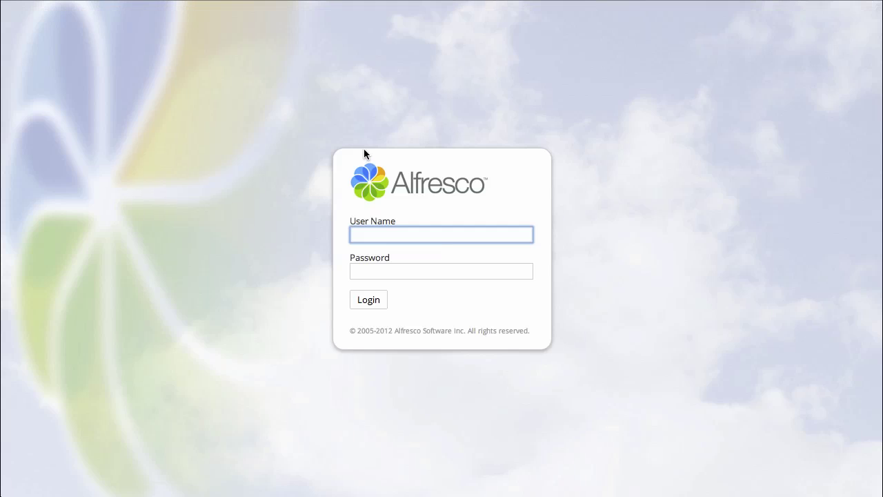
Step: Sign in as Test User2 with that account's password
{"action": "type", "text": "tuser2"}
{"action": "key", "text": "Tab"}
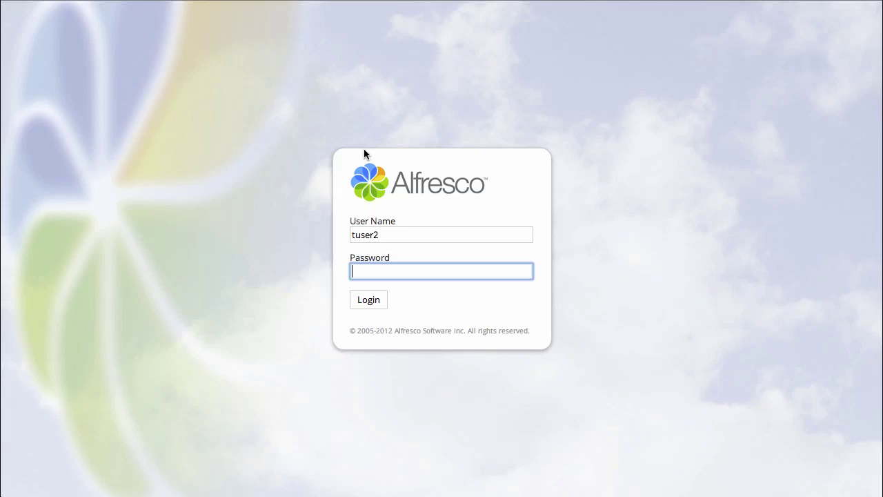
{"action": "type", "text": "pwdsword"}
{"action": "key", "text": "Return"}
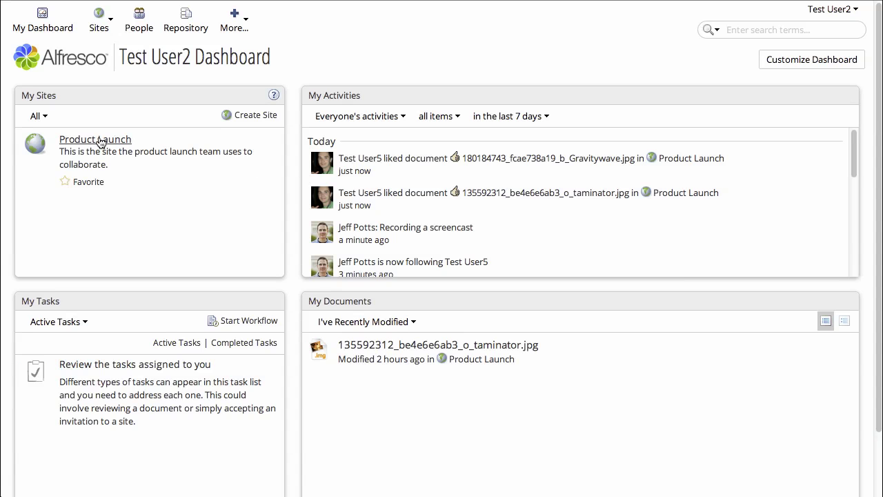
Step: Open Product Launch's Document Library Test folder and like 18BW.jpg
{"action": "left_click", "coordinate": [102, 140]}
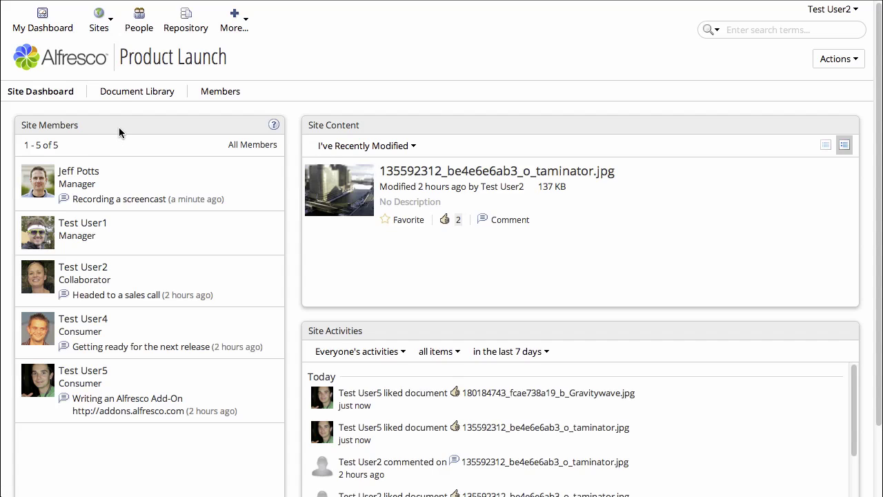
{"action": "left_click", "coordinate": [119, 92]}
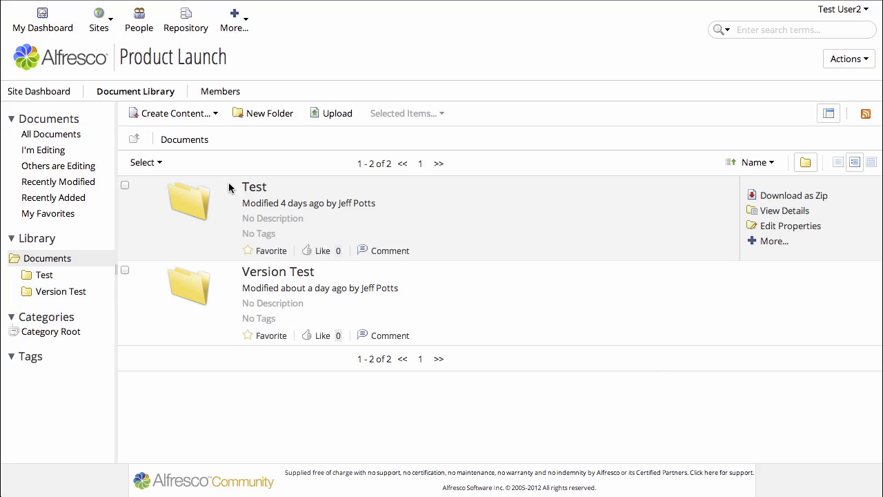
{"action": "left_click", "coordinate": [250, 188]}
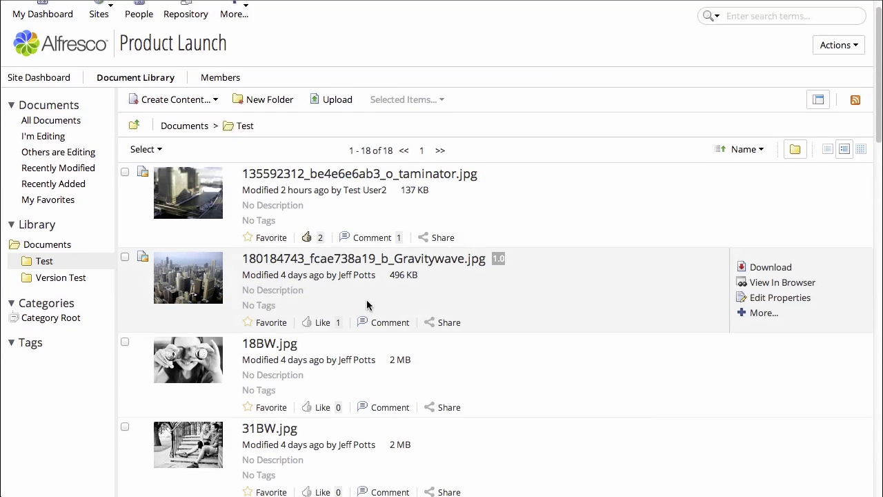
{"action": "scroll", "coordinate": [367, 304], "scroll_direction": "down", "scroll_amount": 2}
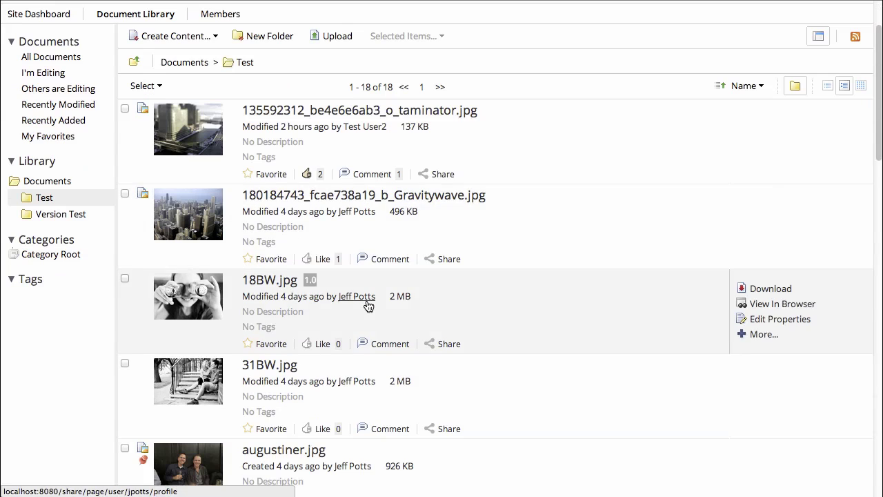
{"action": "left_click", "coordinate": [326, 347]}
{"action": "scroll", "coordinate": [409, 336], "scroll_direction": "down", "scroll_amount": 2}
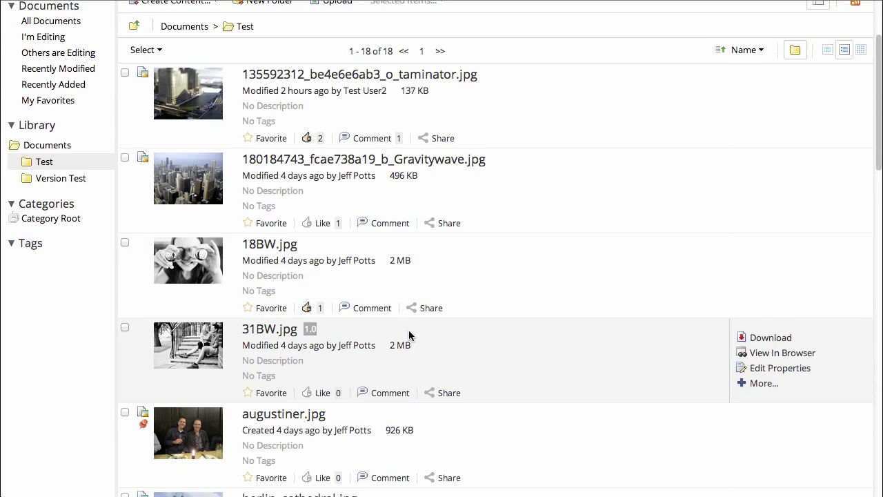
{"action": "scroll", "coordinate": [409, 332], "scroll_direction": "down", "scroll_amount": 2}
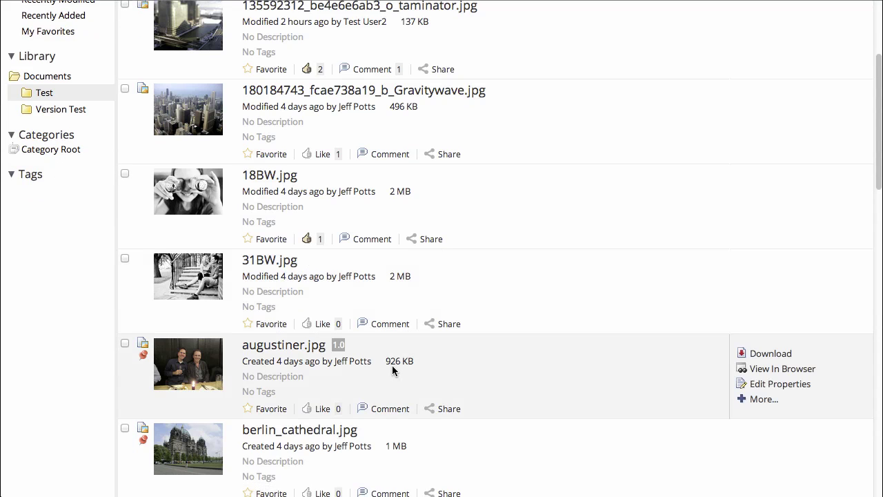
Step: Add the comment 'Nice place for a beer' to augustiner.jpg
{"action": "left_click", "coordinate": [389, 409]}
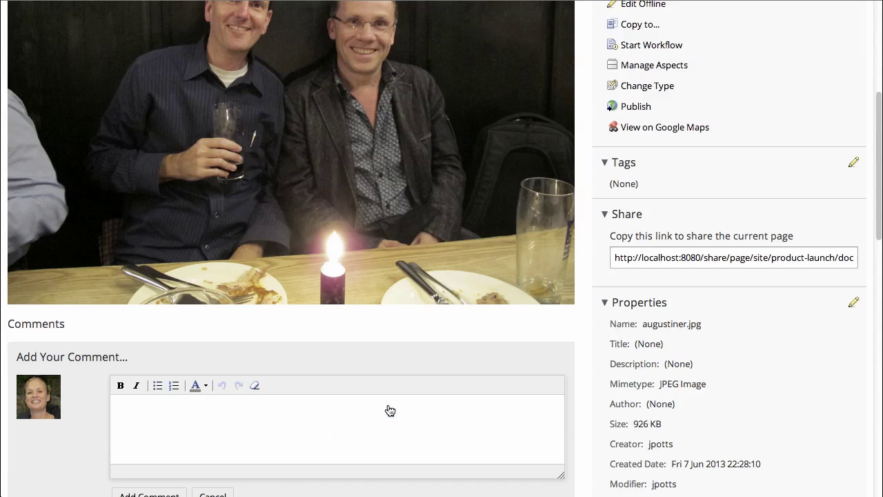
{"action": "type", "text": "Nice place for a beer"}
{"action": "scroll", "coordinate": [274, 476], "scroll_direction": "down", "scroll_amount": 2}
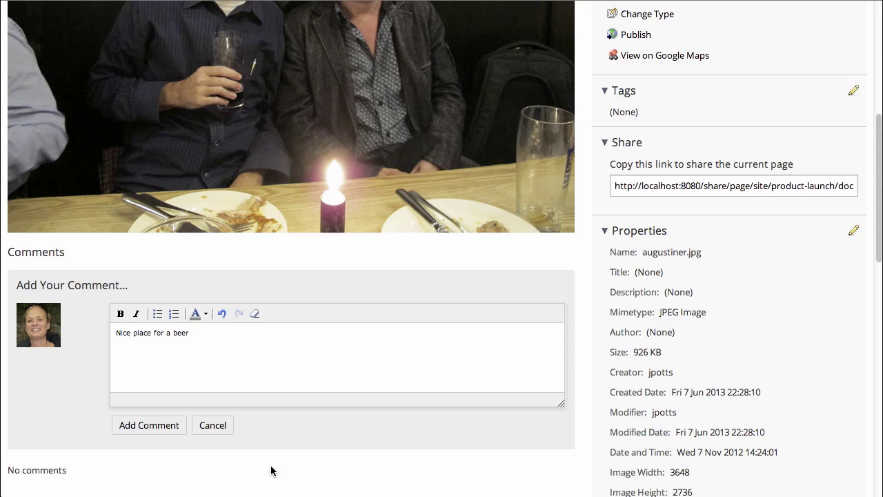
{"action": "left_click", "coordinate": [168, 432]}
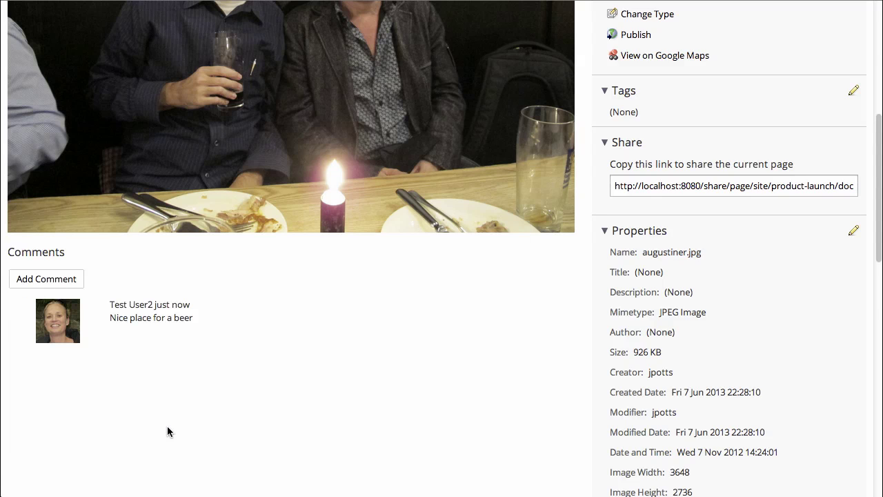
{"action": "scroll", "coordinate": [399, 412], "scroll_direction": "up", "scroll_amount": 3}
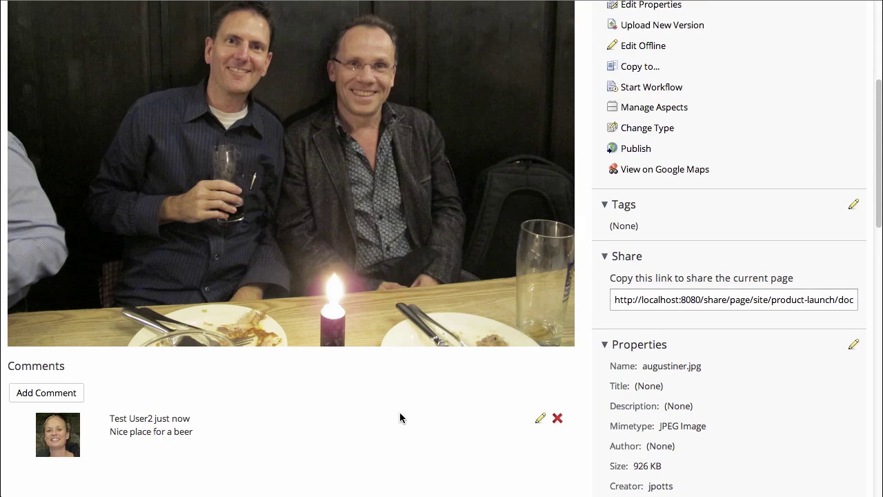
Step: Generate a public share link for augustiner.jpg, close it, and log out of Test User2
{"action": "scroll", "coordinate": [400, 417], "scroll_direction": "up", "scroll_amount": 7}
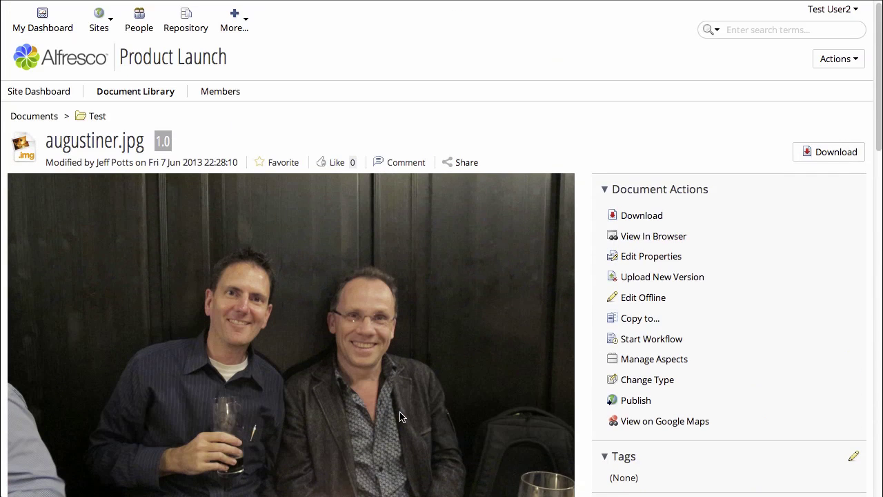
{"action": "left_click", "coordinate": [466, 163]}
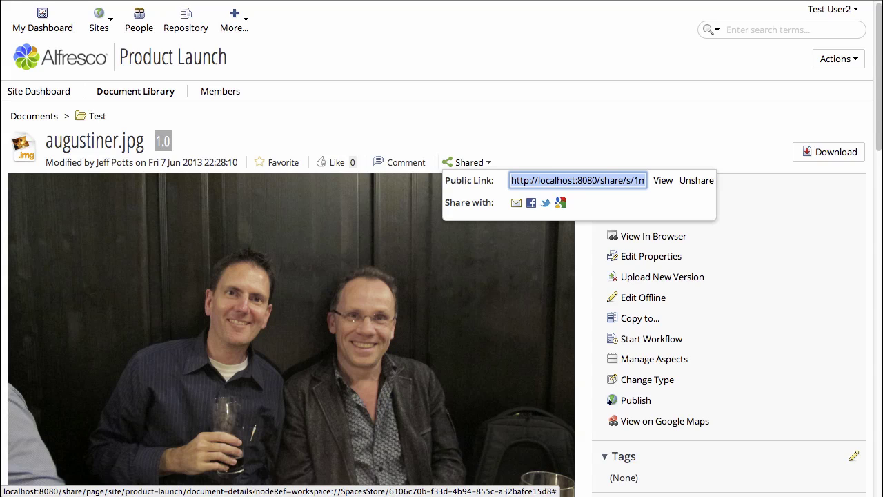
{"action": "left_click", "coordinate": [815, 13]}
{"action": "left_click", "coordinate": [815, 14]}
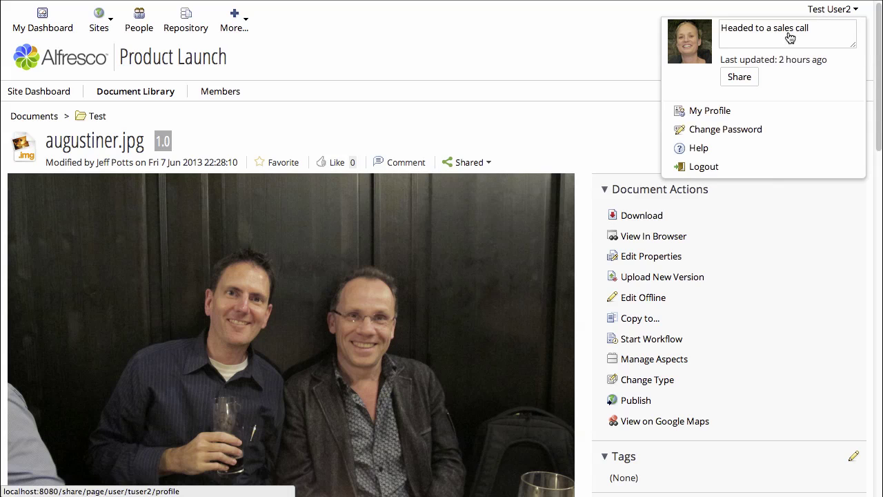
{"action": "left_click", "coordinate": [702, 167]}
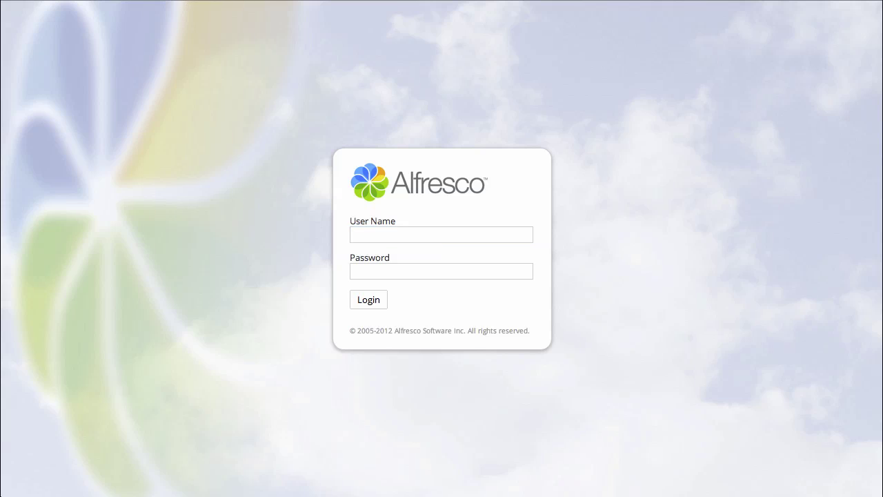
Step: Load augustiner.jpg's public link while signed out and scroll through the shared photo page
{"action": "key", "text": "super+l"}
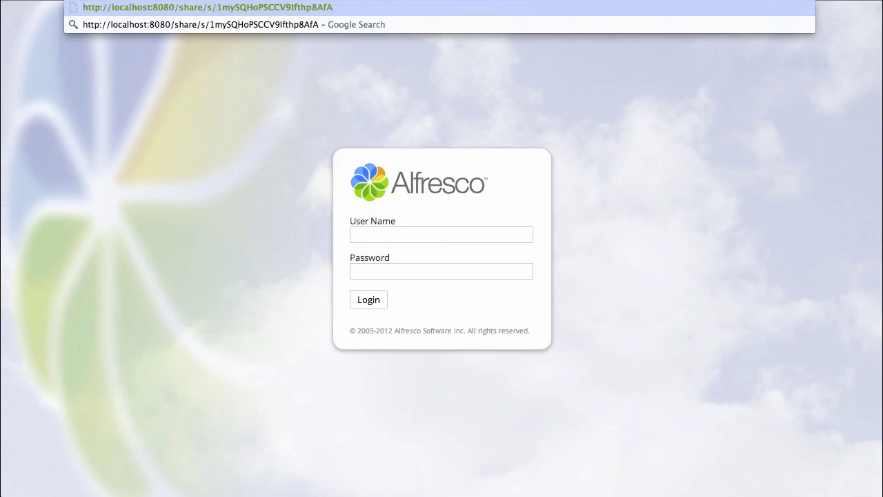
{"action": "key", "text": "Return"}
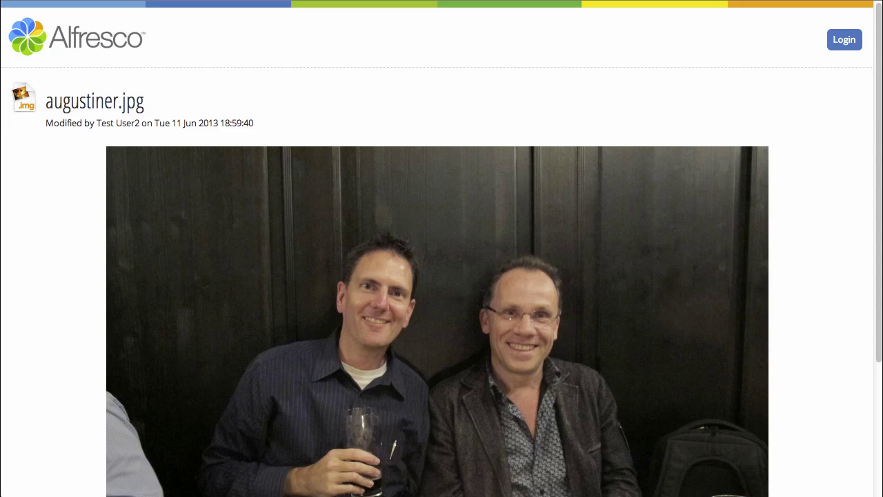
{"action": "scroll", "coordinate": [220, 227], "scroll_direction": "down", "scroll_amount": 5}
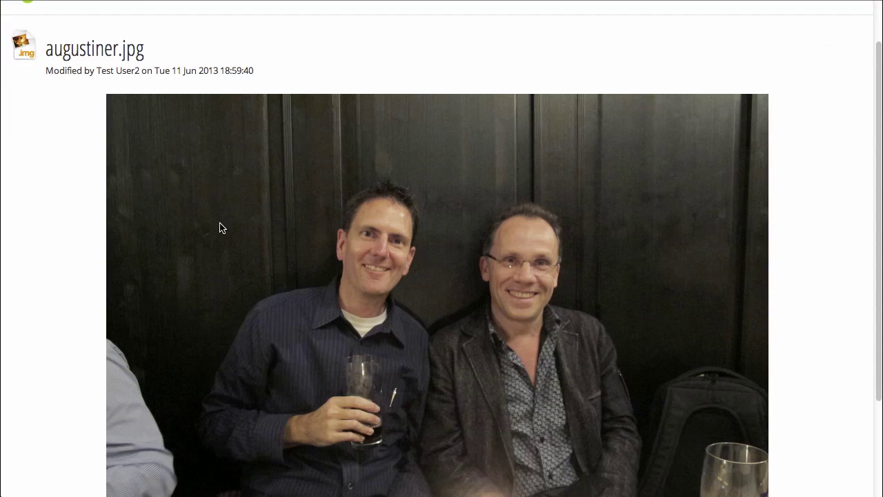
{"action": "scroll", "coordinate": [221, 227], "scroll_direction": "up", "scroll_amount": 5}
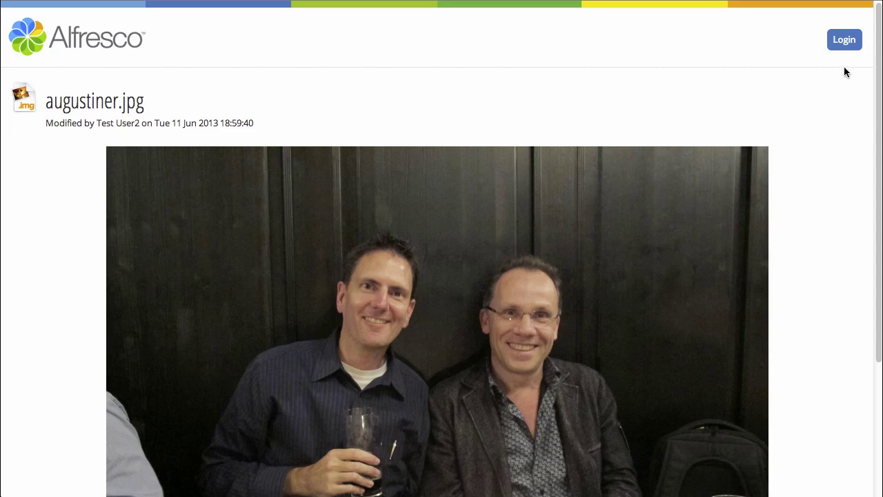
Step: Sign back in from the public page with the second test user's username and password
{"action": "left_click", "coordinate": [842, 47]}
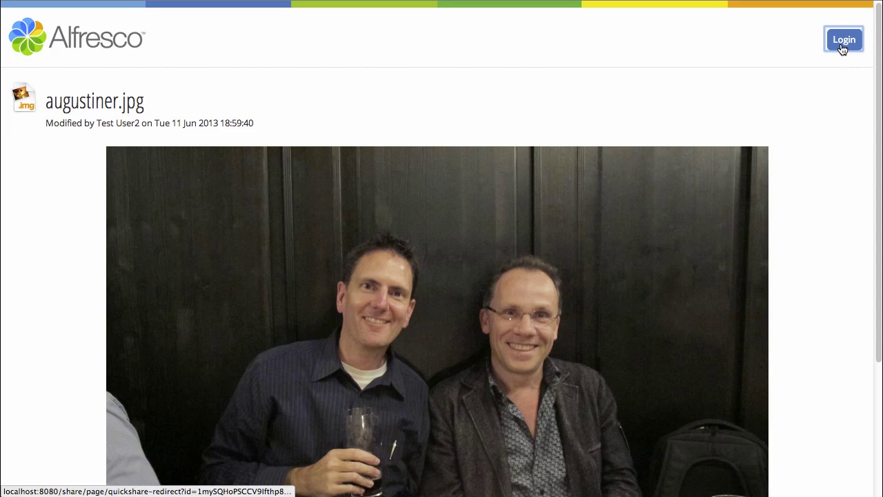
{"action": "type", "text": "tuser2"}
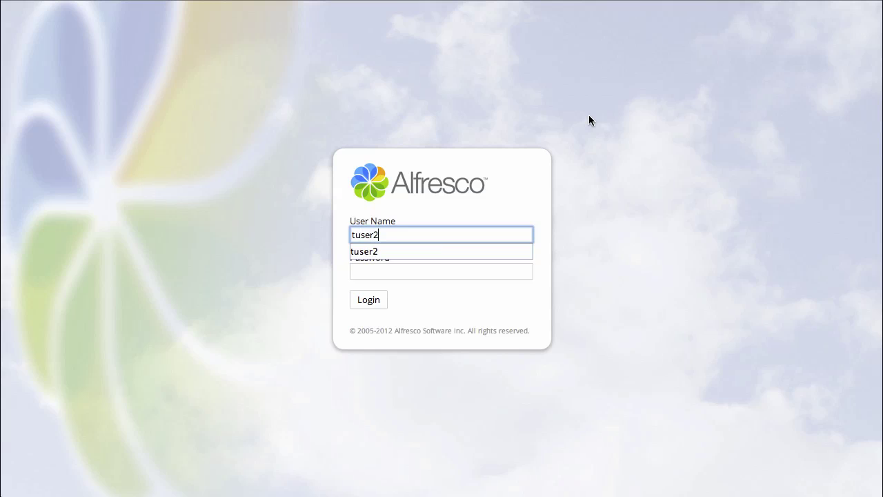
{"action": "key", "text": "Tab"}
{"action": "type", "text": "tuser2"}
{"action": "key", "text": "Return"}
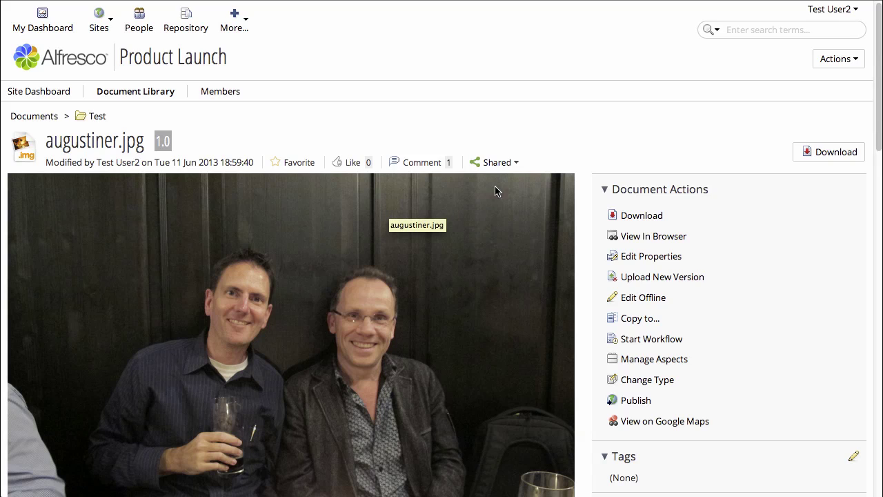
Step: Unshare augustiner.jpg to remove its public link, then bring up the account menu
{"action": "left_click", "coordinate": [507, 162]}
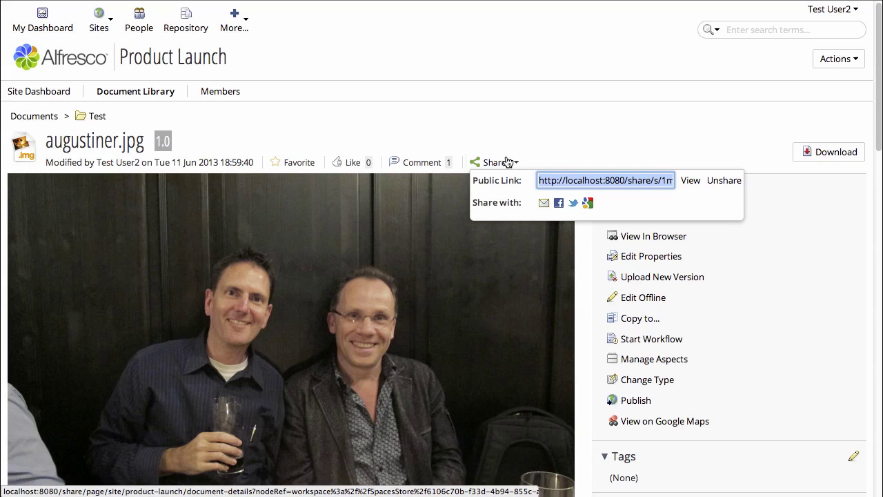
{"action": "left_click", "coordinate": [726, 181]}
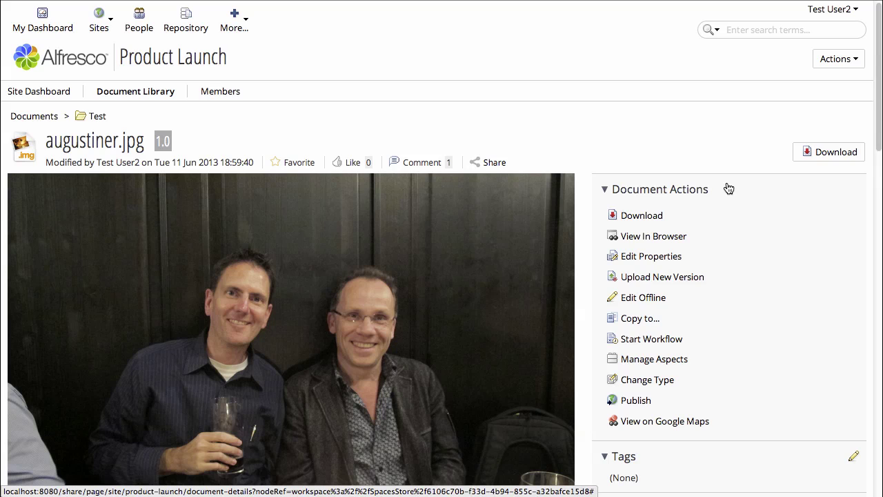
{"action": "left_click", "coordinate": [827, 10]}
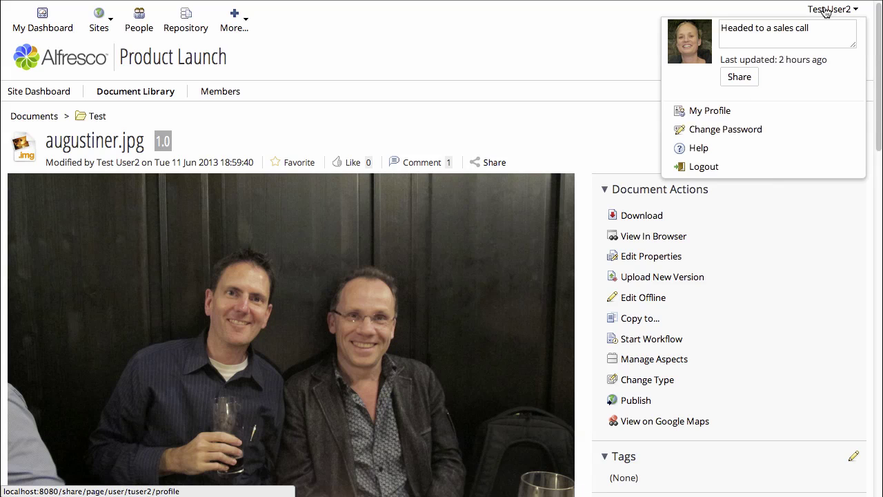
Step: Log out and sign in as the original user with their username and password
{"action": "left_click", "coordinate": [703, 169]}
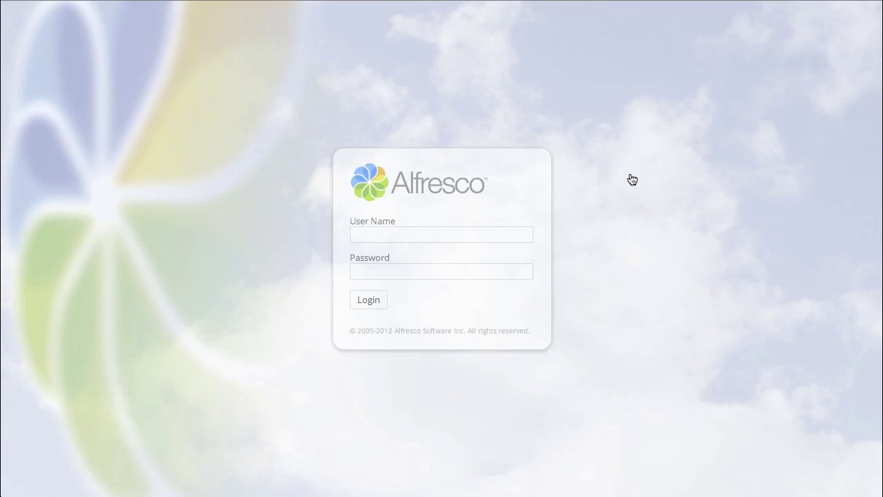
{"action": "type", "text": "jpotts"}
{"action": "key", "text": "Tab"}
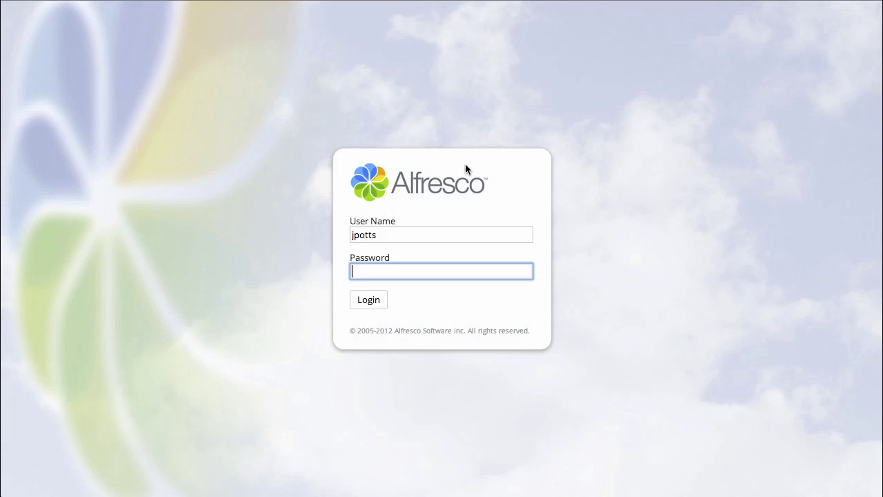
{"action": "type", "text": "password"}
{"action": "key", "text": "Return"}
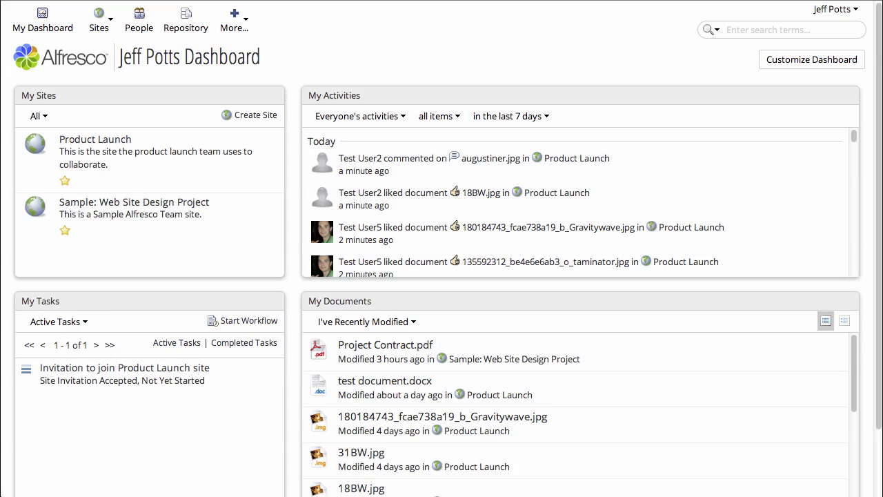
Step: Filter My Activities to 'I'm following' and keep the 7-day time range
{"action": "left_click", "coordinate": [404, 118]}
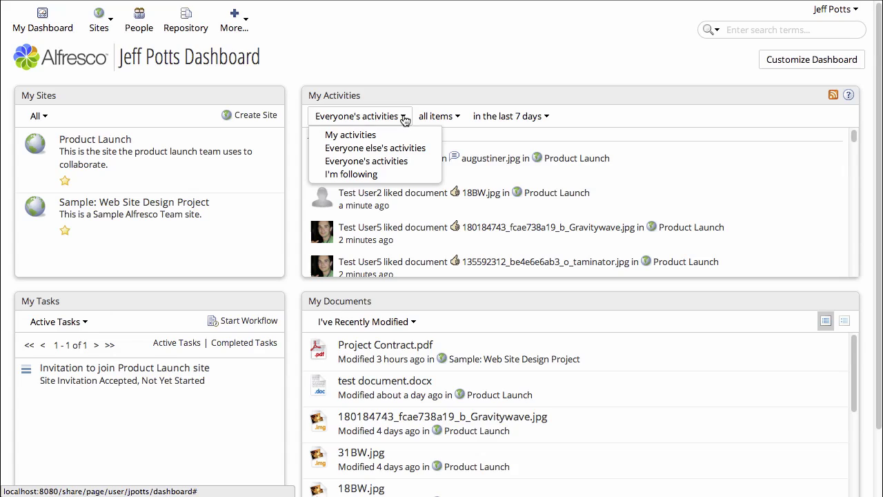
{"action": "left_click", "coordinate": [401, 175]}
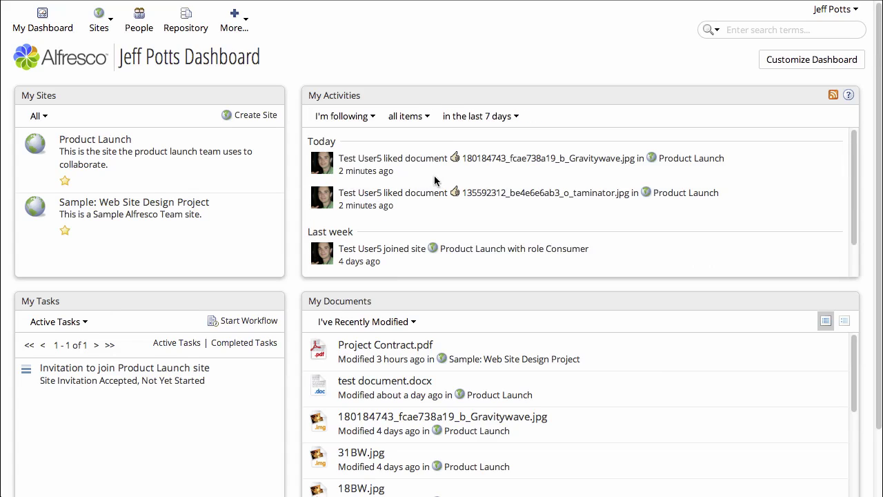
{"action": "scroll", "coordinate": [500, 185], "scroll_direction": "down", "scroll_amount": 3}
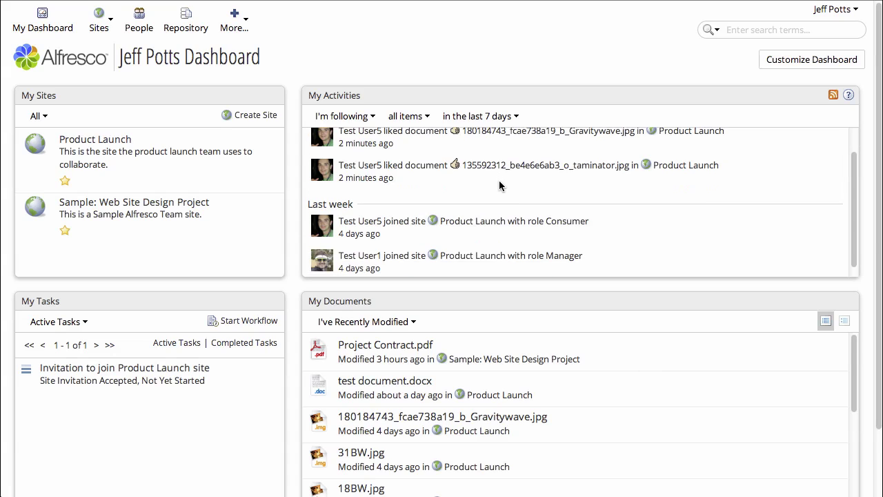
{"action": "scroll", "coordinate": [500, 185], "scroll_direction": "up", "scroll_amount": 4}
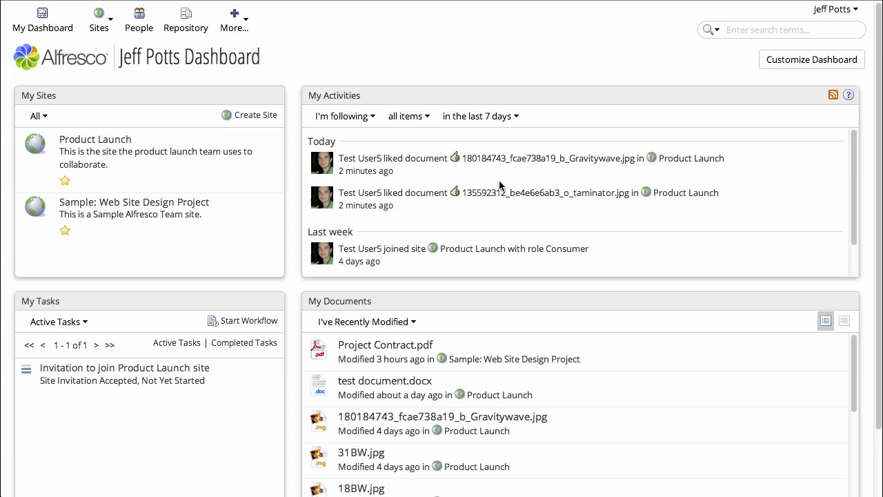
{"action": "left_click", "coordinate": [500, 118]}
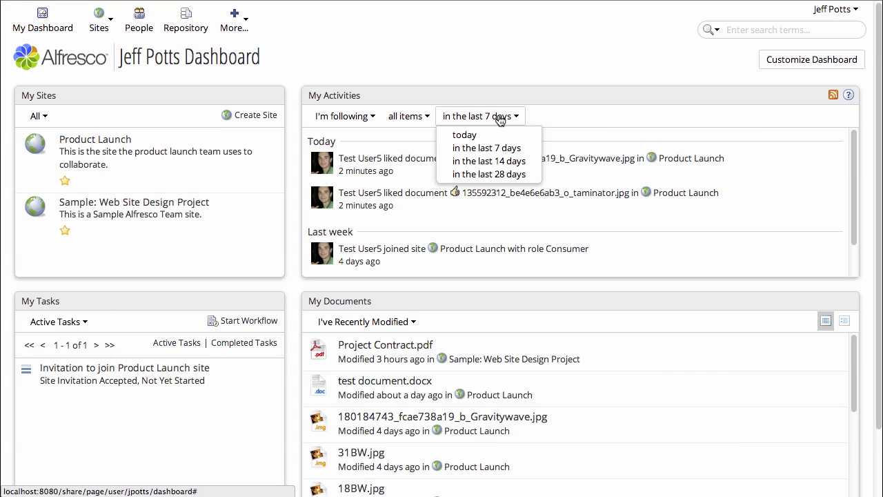
{"action": "left_click", "coordinate": [500, 119]}
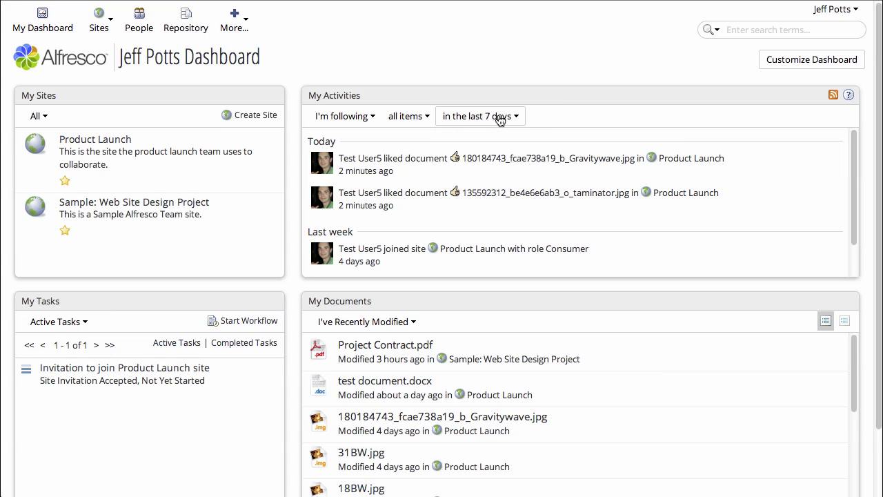